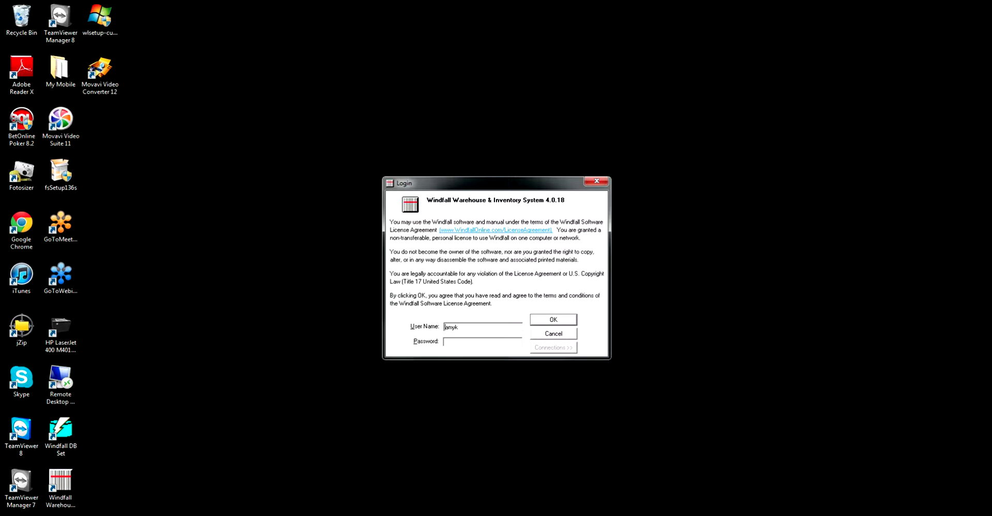
- Log in with user name SYSTEM and the account password
{"action": "key", "text": "shift+Home"}
{"action": "type", "text": "SYSTE"}
{"action": "type", "text": "M"}
{"action": "type", "text": "*****"}
{"action": "key", "text": "Return"}
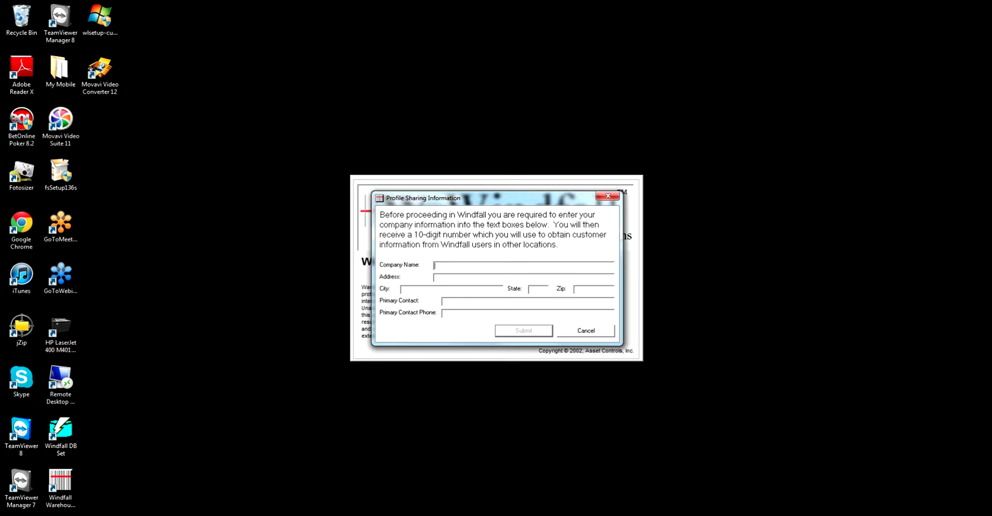
- Fill in ASSET CONTROLS' street address, SAINT LOUIS, MO 63044, contact name and phone, then close the form
{"action": "type", "text": "ASSET CO"}
{"action": "type", "text": "NTROLS"}
{"action": "type", "text": "3460 HOLLE"}
{"action": "type", "text": "NBERG"}
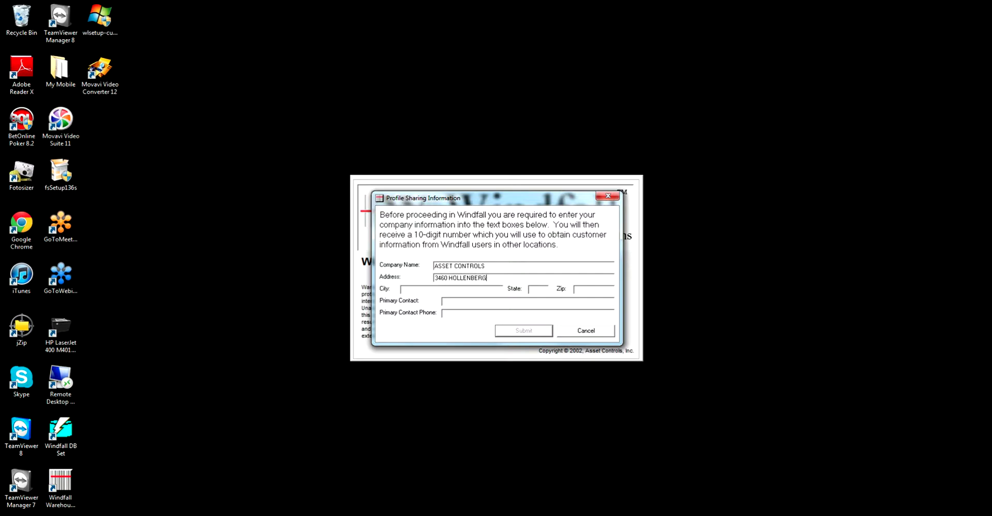
{"action": "key", "text": "Tab"}
{"action": "type", "text": "SAINT LOUIS"}
{"action": "key", "text": "Tab"}
{"action": "type", "text": "MO"}
{"action": "key", "text": "Tab"}
{"action": "type", "text": "63044"}
{"action": "key", "text": "Tab"}
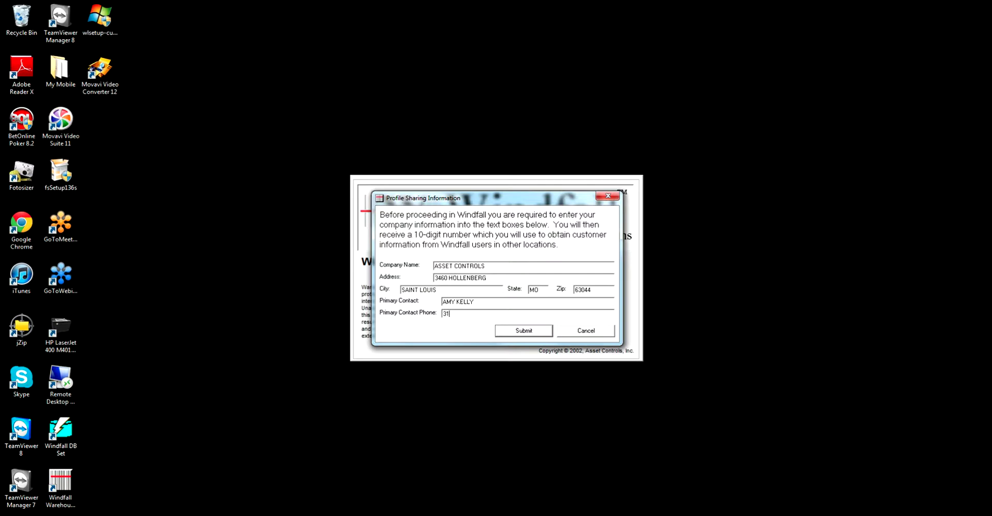
{"action": "left_click", "coordinate": [607, 196]}
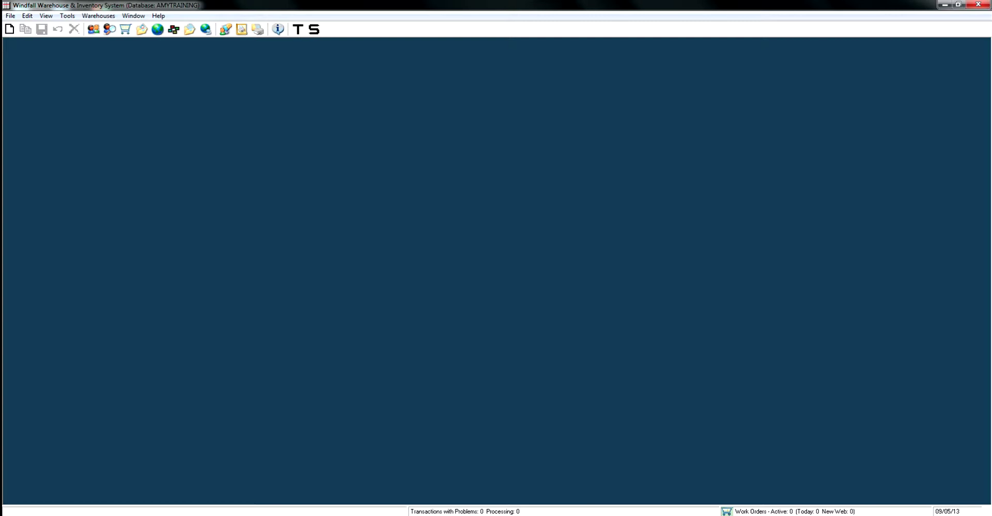
- Open Tools > Configure > Agents to show the Agent Information window
{"action": "left_click", "coordinate": [68, 16]}
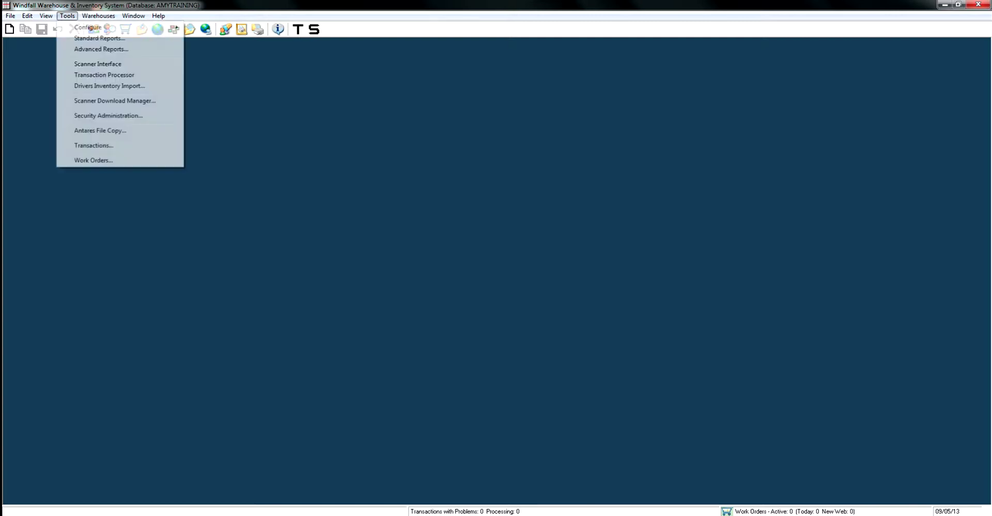
{"action": "mouse_move", "coordinate": [88, 27]}
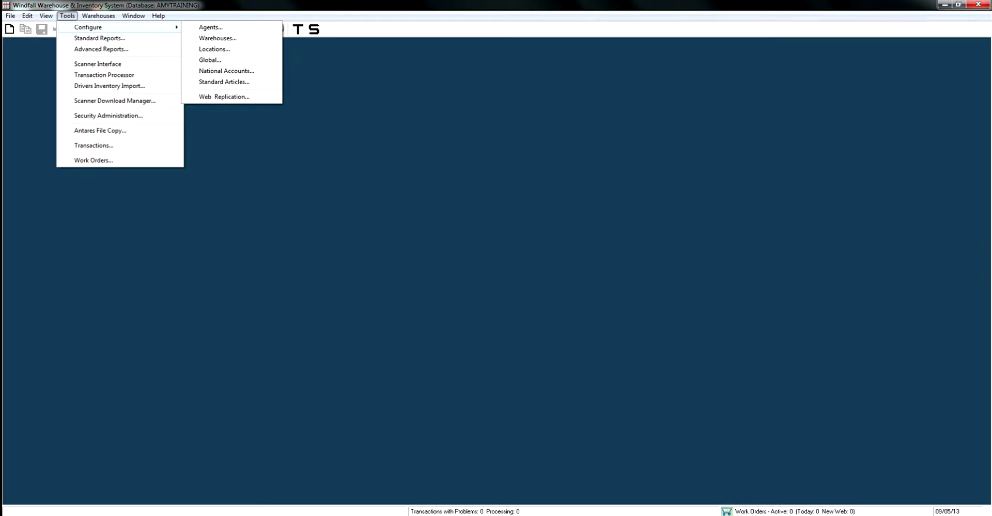
{"action": "left_click", "coordinate": [210, 27]}
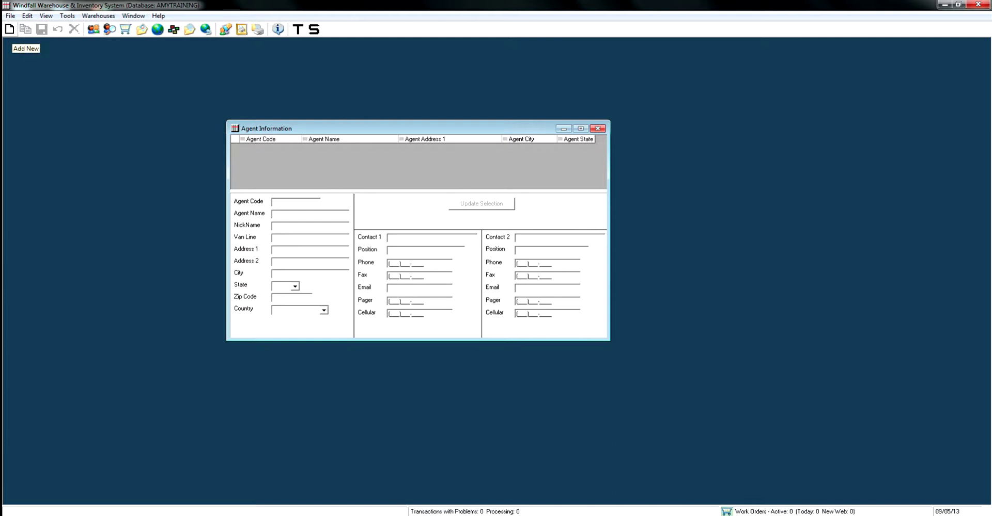
- Add a new agent record with agent code 456
{"action": "left_click", "coordinate": [9, 29]}
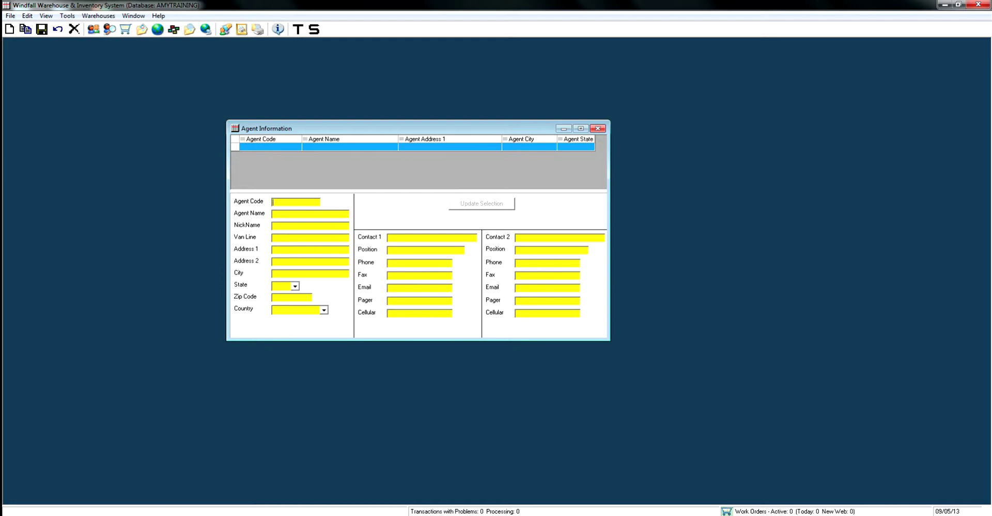
{"action": "type", "text": "456"}
- Enter agent name ASSET CONTROLS, van line ACI, the street address and city SAINT LOUIS
{"action": "type", "text": "ASSET CONTROL"}
{"action": "type", "text": "S"}
{"action": "key", "text": "Tab"}
{"action": "type", "text": "ACI"}
{"action": "key", "text": "Tab"}
{"action": "type", "text": "3460 HOLLENBERG"}
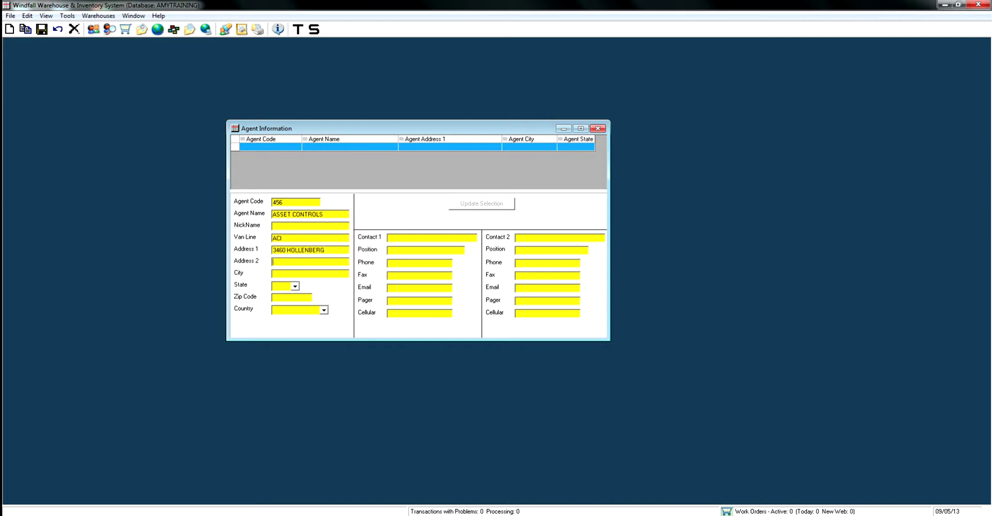
{"action": "type", "text": "SAINT LOUIS"}
- Set the agent's state to MO, zip 63044 and country USA, then save and close
{"action": "left_click", "coordinate": [294, 286]}
{"action": "scroll", "coordinate": [282, 318], "scroll_direction": "down", "scroll_amount": 8}
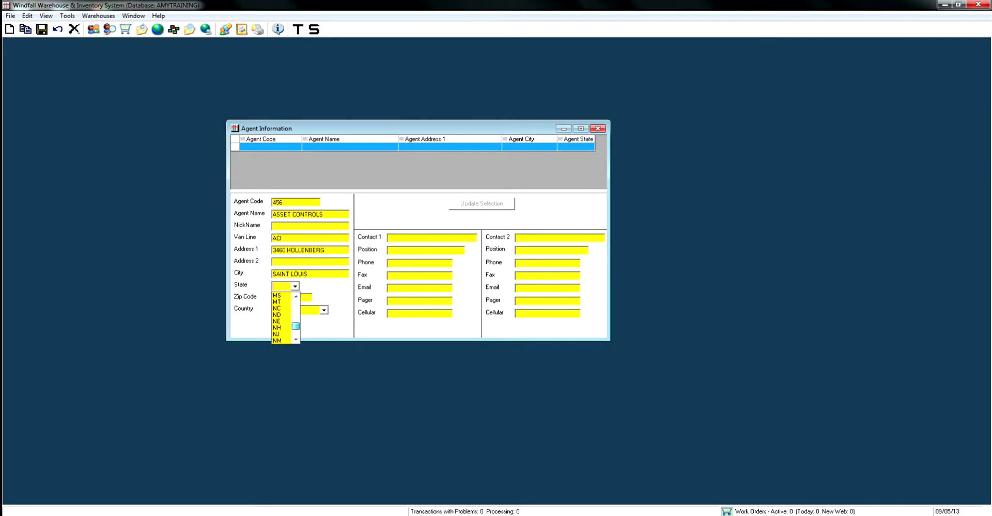
{"action": "scroll", "coordinate": [283, 318], "scroll_direction": "up", "scroll_amount": 2}
{"action": "left_click", "coordinate": [277, 303]}
{"action": "key", "text": "Tab"}
{"action": "type", "text": "63044"}
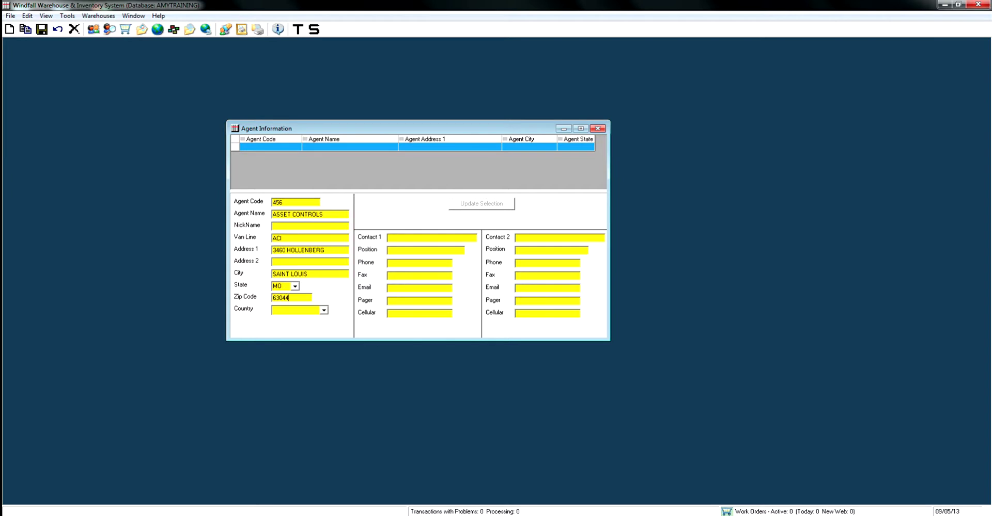
{"action": "key", "text": "Tab"}
{"action": "key", "text": "alt+Down"}
{"action": "key", "text": "Down"}
{"action": "key", "text": "Return"}
{"action": "left_click", "coordinate": [41, 29]}
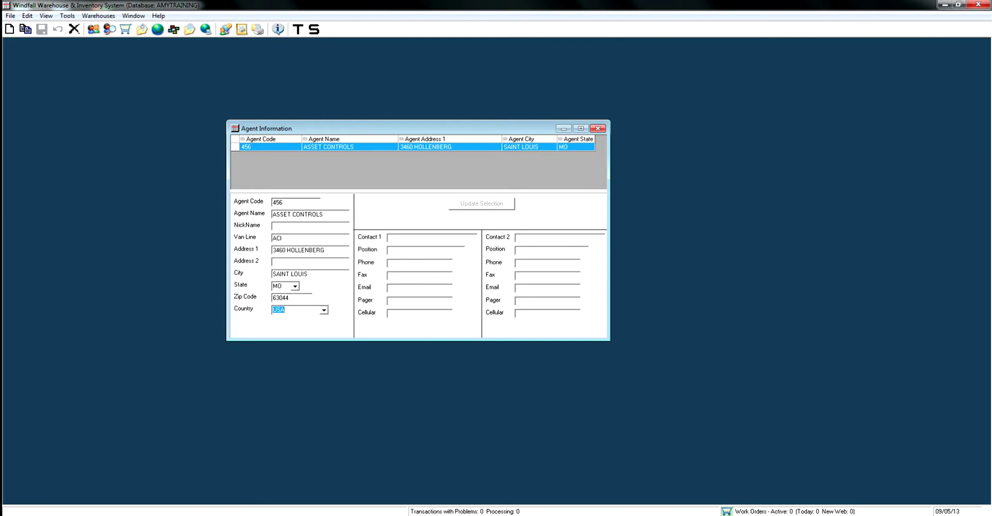
{"action": "left_click", "coordinate": [597, 128]}
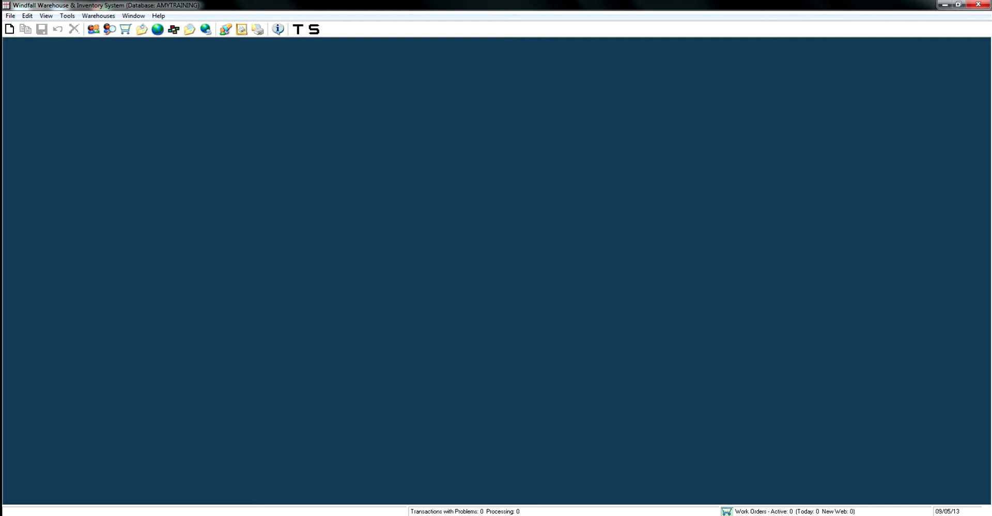
- Open Tools > Configure > Warehouses and start a new warehouse record coded WH1
{"action": "left_click", "coordinate": [67, 16]}
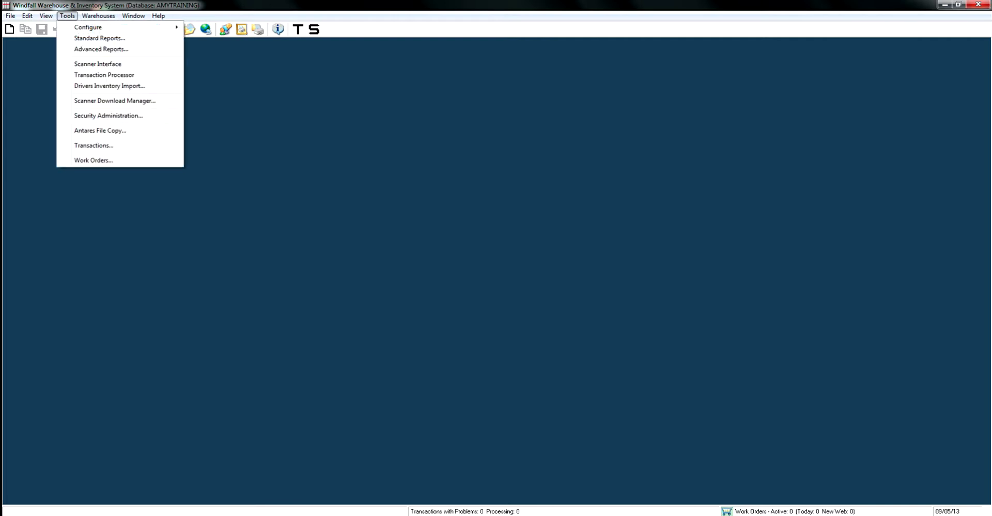
{"action": "mouse_move", "coordinate": [88, 27]}
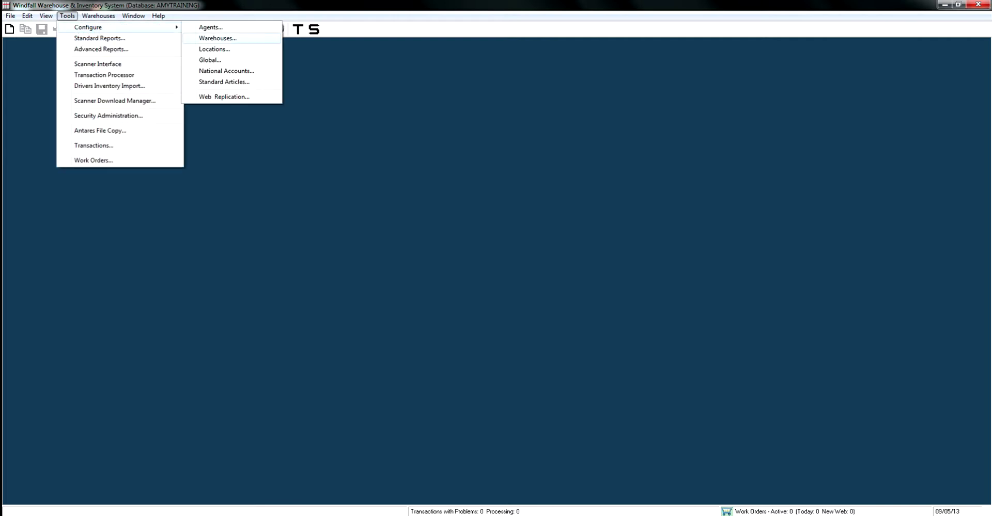
{"action": "left_click", "coordinate": [217, 38]}
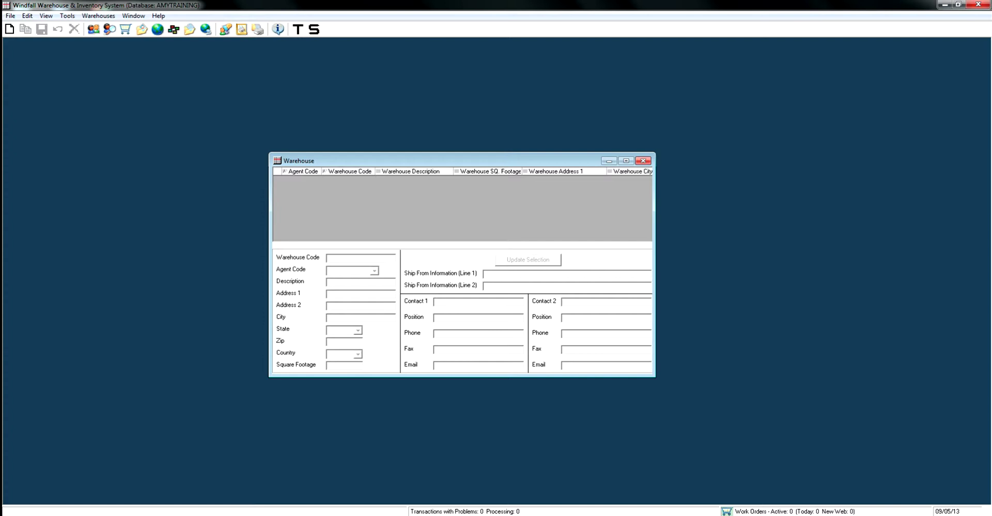
{"action": "key", "text": "ctrl+n"}
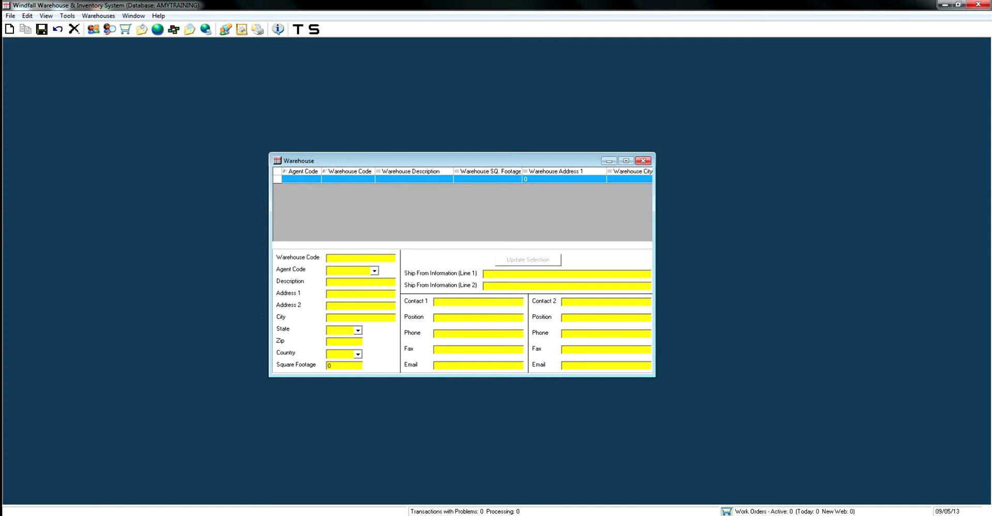
{"action": "type", "text": "WH"}
- Assign agent 456 to the warehouse and enter its street address and city SAINT LOUIS
{"action": "left_click", "coordinate": [374, 271]}
{"action": "key", "text": "Down"}
{"action": "key", "text": "Return"}
{"action": "left_click", "coordinate": [330, 294]}
{"action": "type", "text": "3460 HOLL"}
{"action": "type", "text": "ENBERG DR"}
{"action": "type", "text": "SAINT LOUIS"}
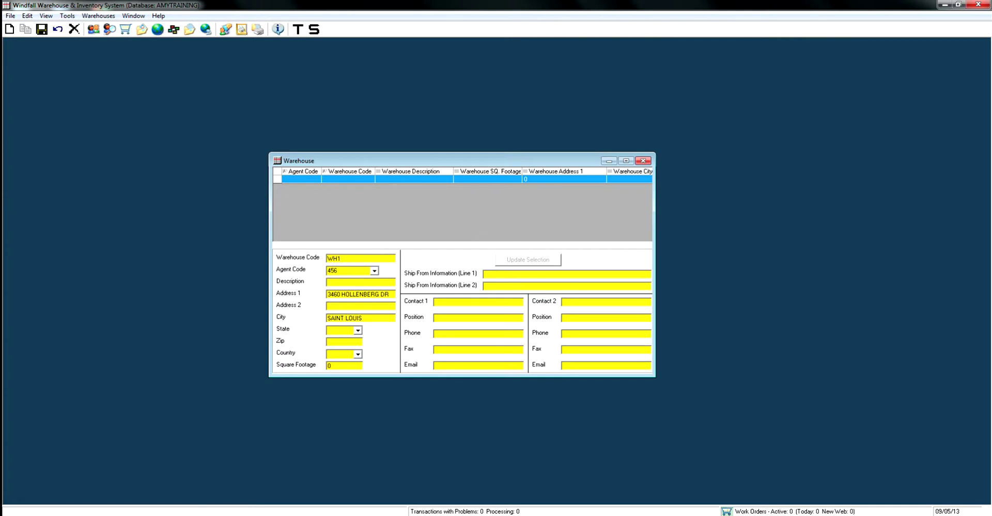
- Set the warehouse state to MO, zip code to 63044 and country to USA
{"action": "left_click", "coordinate": [358, 331]}
{"action": "scroll", "coordinate": [340, 361], "scroll_direction": "down", "scroll_amount": 5}
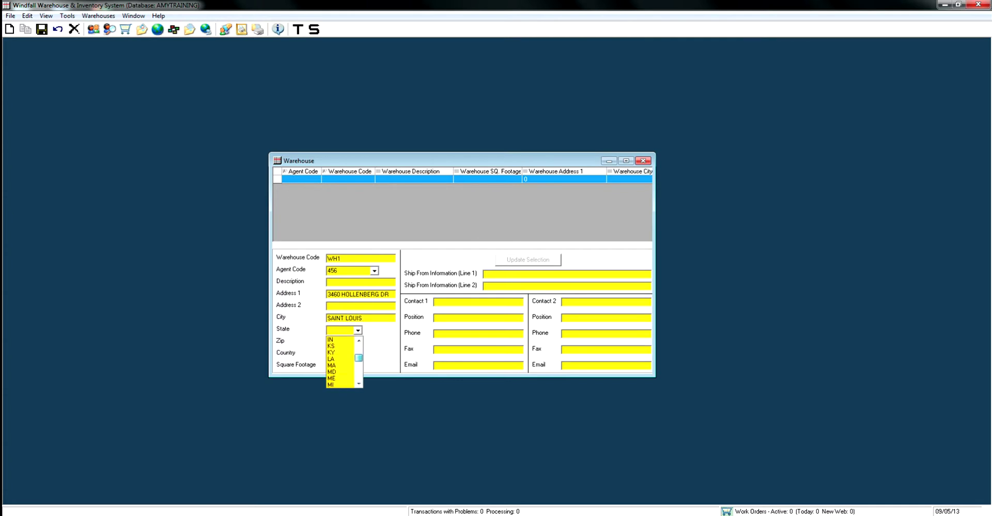
{"action": "scroll", "coordinate": [341, 361], "scroll_direction": "down", "scroll_amount": 2}
{"action": "left_click", "coordinate": [336, 359]}
{"action": "key", "text": "Tab"}
{"action": "type", "text": "63044"}
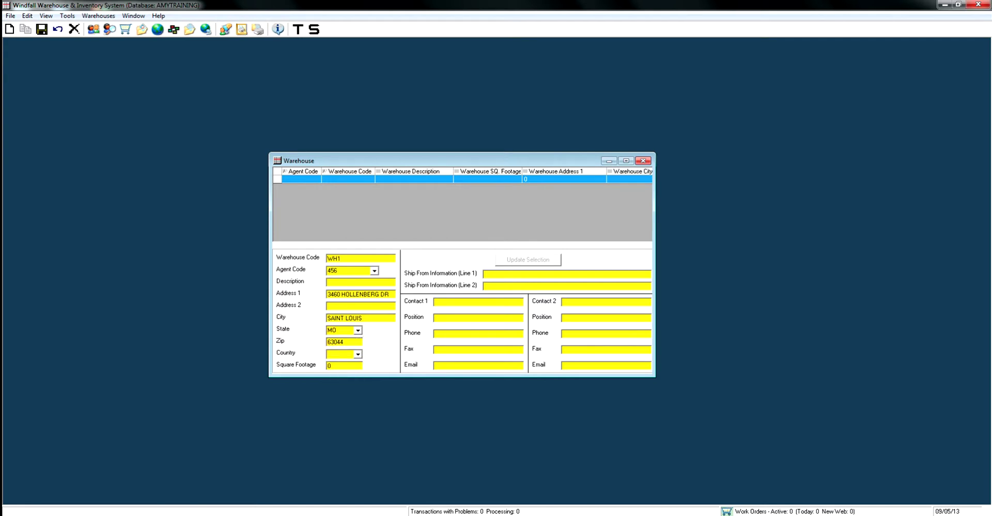
{"action": "key", "text": "Tab"}
{"action": "key", "text": "alt+Down"}
{"action": "key", "text": "Down"}
{"action": "key", "text": "Tab"}
- Save warehouse WH1 with Ctrl+S and close the Warehouse window
{"action": "key", "text": "ctrl+s"}
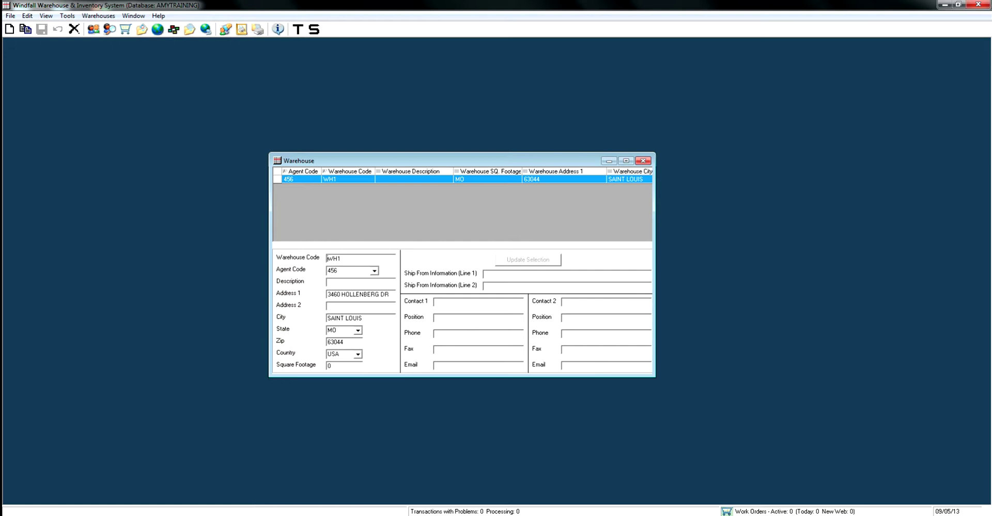
{"action": "key", "text": "alt+f"}
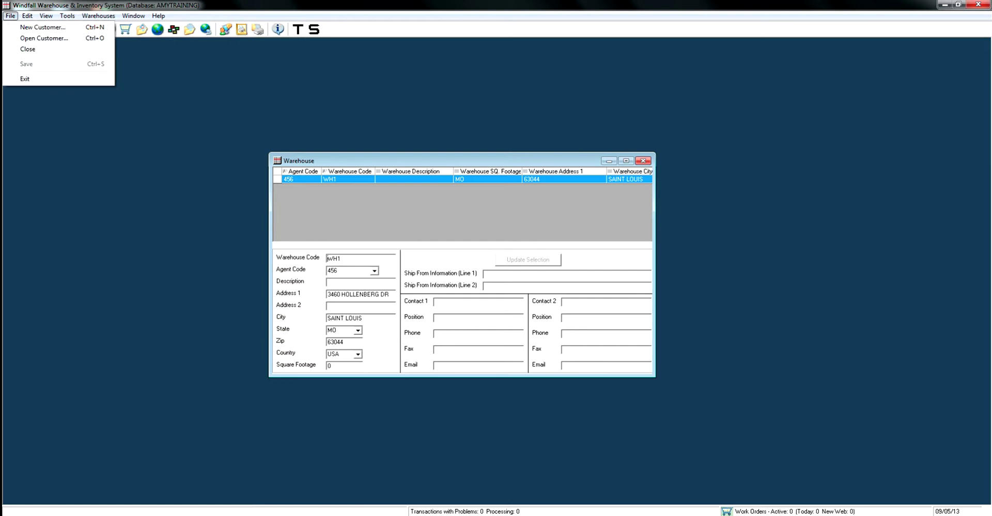
{"action": "key", "text": "Escape"}
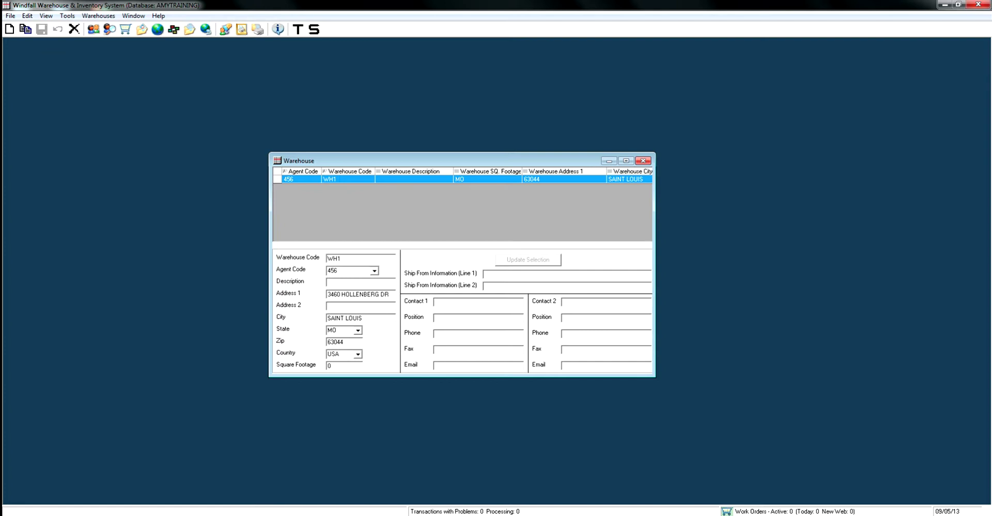
{"action": "left_click", "coordinate": [642, 160]}
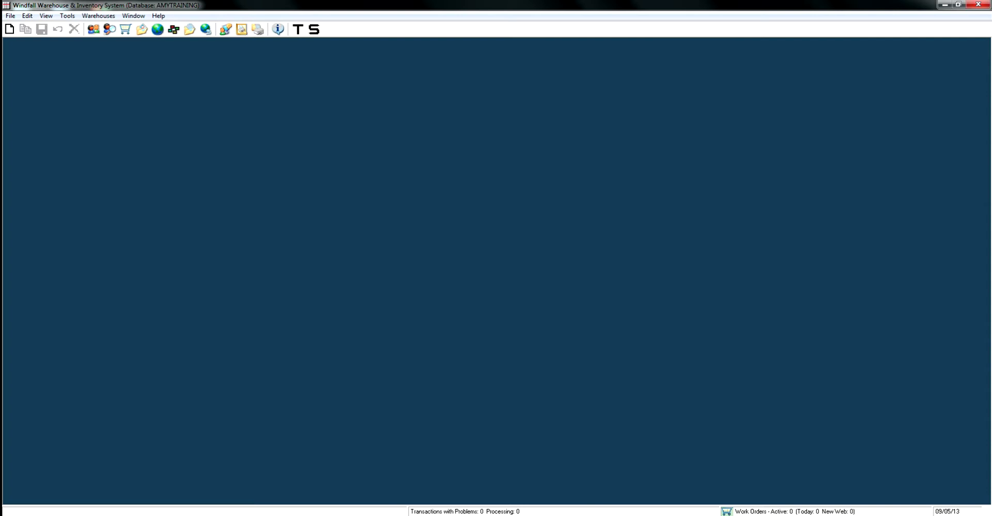
- Open Security Administration from the Tools menu
{"action": "key", "text": "alt+t"}
{"action": "key", "text": "Down"}
{"action": "key", "text": "Down"}
{"action": "key", "text": "Down"}
{"action": "key", "text": "Down"}
{"action": "key", "text": "Down"}
{"action": "key", "text": "Down"}
{"action": "key", "text": "Down"}
{"action": "key", "text": "Down"}
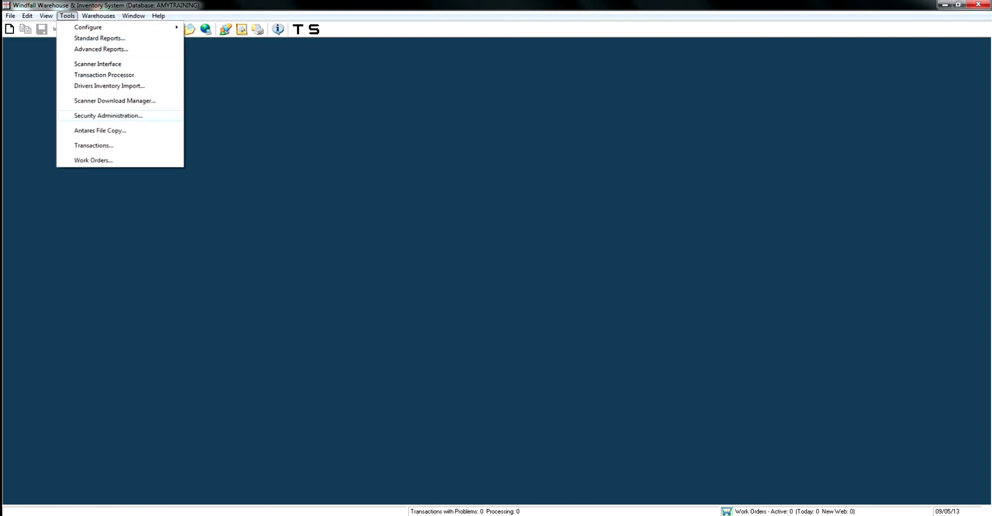
{"action": "key", "text": "Return"}
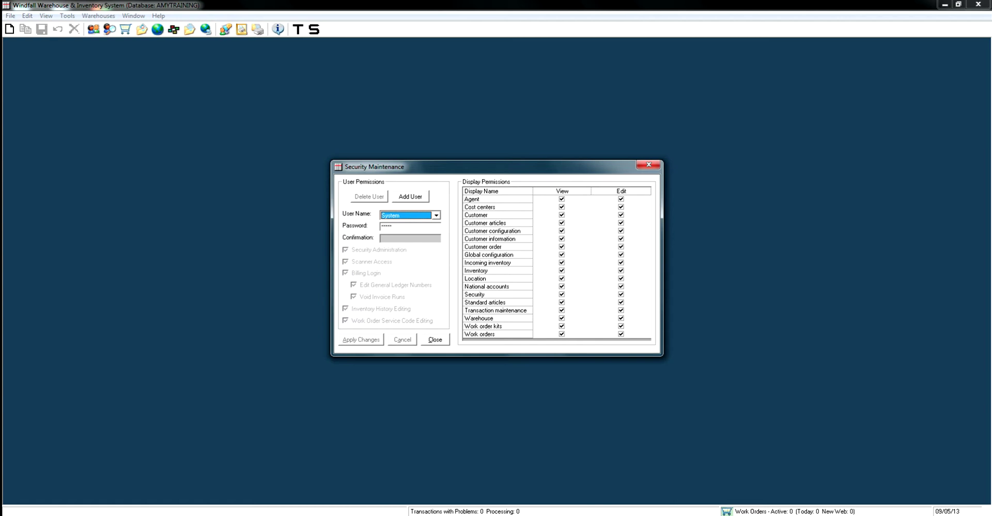
- Add a user with UserID TRAINING and enter its password
{"action": "left_click", "coordinate": [411, 196]}
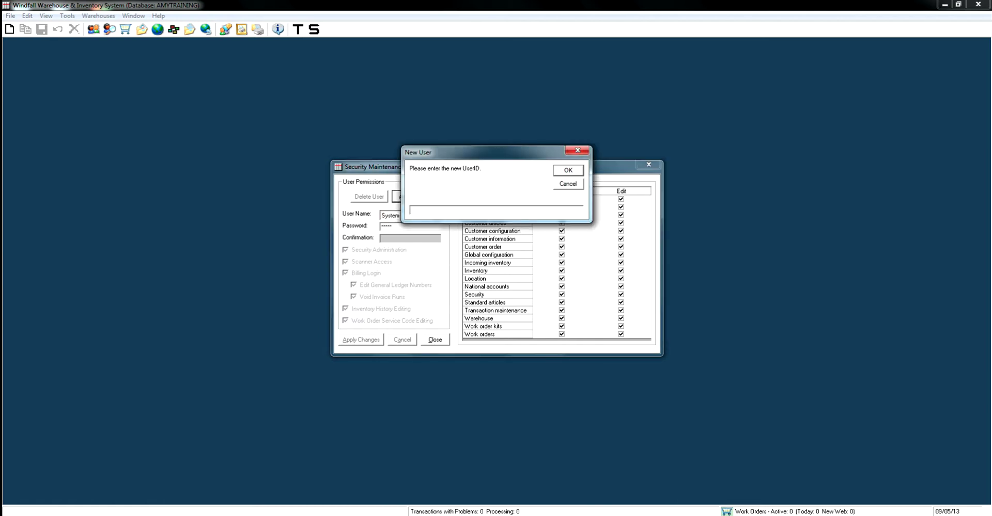
{"action": "type", "text": "TRAINING"}
{"action": "key", "text": "Return"}
{"action": "left_click", "coordinate": [409, 227]}
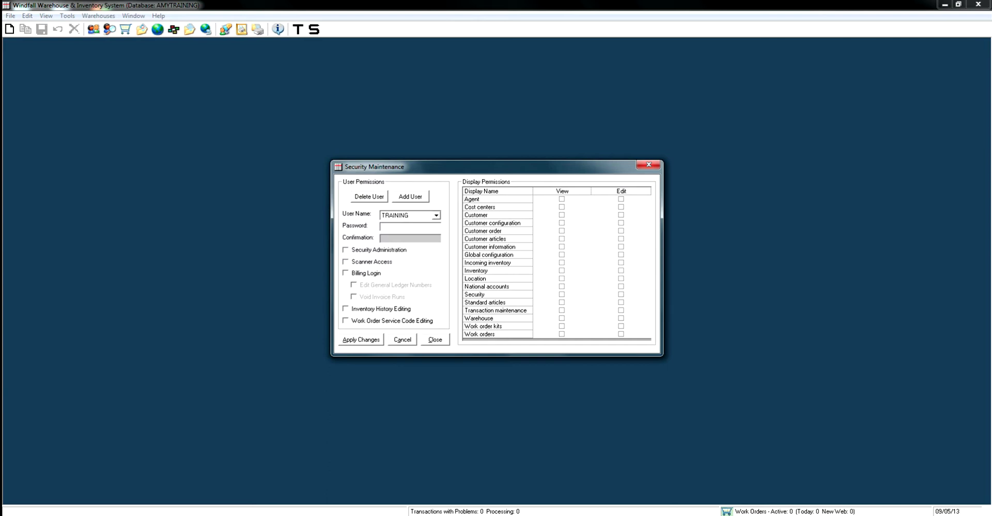
{"action": "type", "text": "*******"}
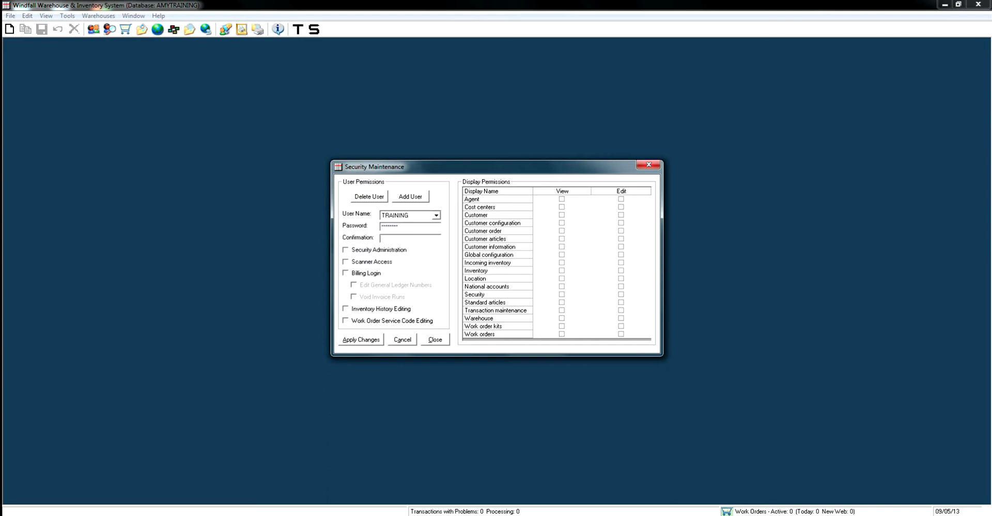
{"action": "type", "text": "****"}
- Tick Security Administration, Scanner Access and Inventory History Editing for TRAINING
{"action": "left_click", "coordinate": [346, 250]}
{"action": "left_click", "coordinate": [346, 262]}
{"action": "left_click", "coordinate": [345, 309]}
- Tick Work Order Service Code Editing, check View and Edit display columns, then apply changes
{"action": "left_click", "coordinate": [345, 320]}
{"action": "left_click", "coordinate": [561, 199]}
{"action": "left_click", "coordinate": [621, 191]}
{"action": "key", "text": "alt+a"}
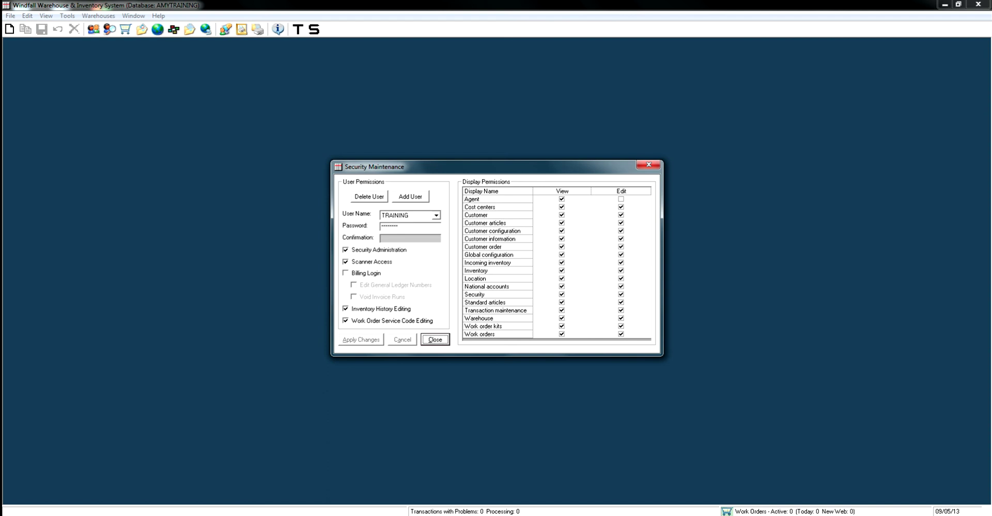
- Compare with the System user's permissions, reselect TRAINING, then close Security Maintenance
{"action": "left_click", "coordinate": [435, 215]}
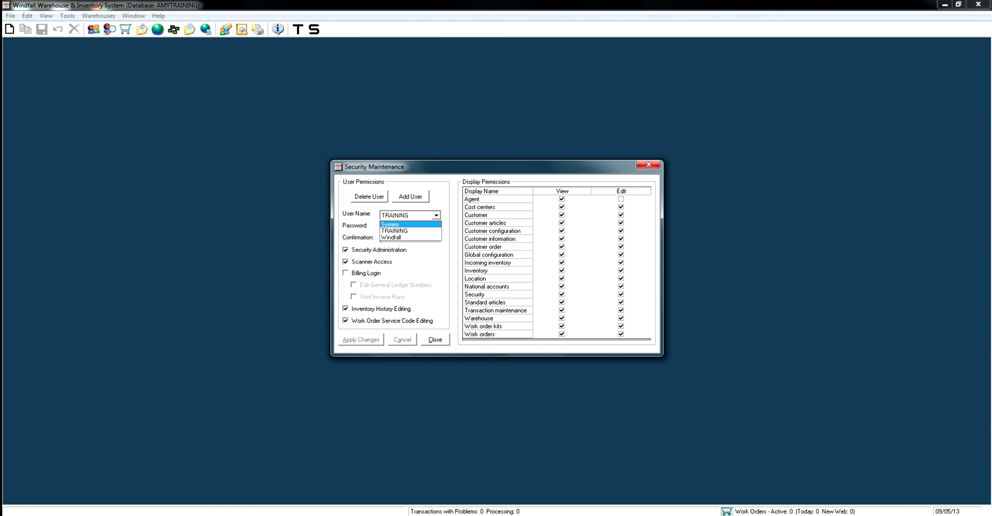
{"action": "left_click", "coordinate": [390, 224]}
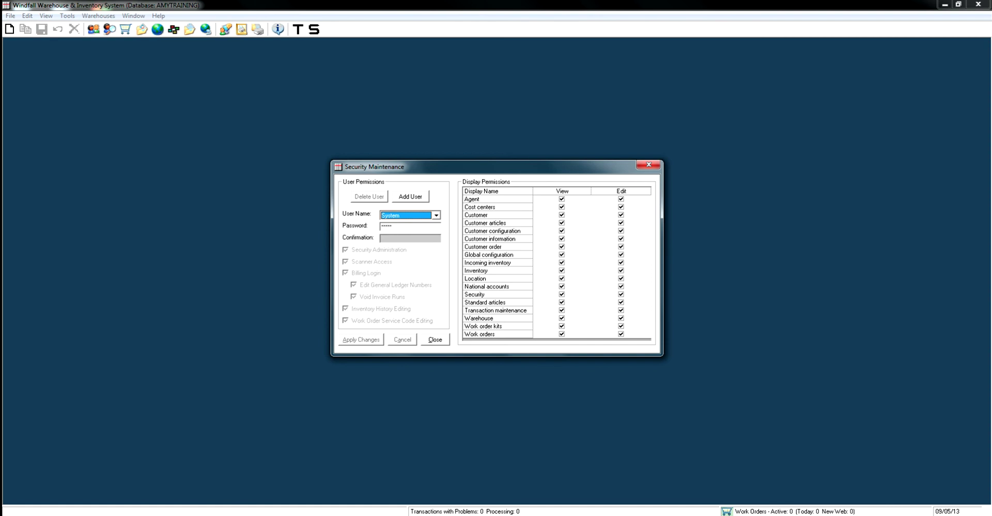
{"action": "left_click", "coordinate": [436, 215]}
{"action": "left_click", "coordinate": [390, 231]}
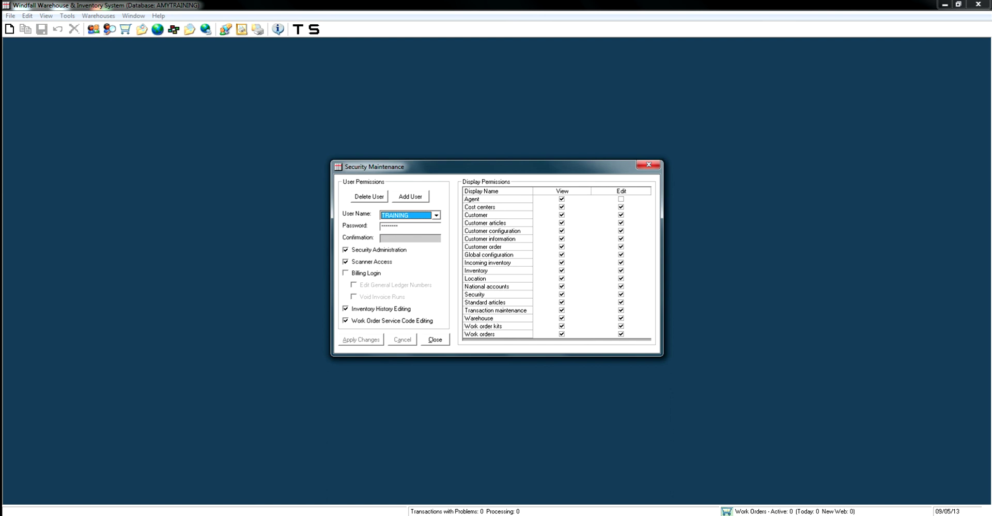
{"action": "left_click", "coordinate": [436, 216]}
{"action": "key", "text": "Return"}
{"action": "key", "text": "alt+c"}
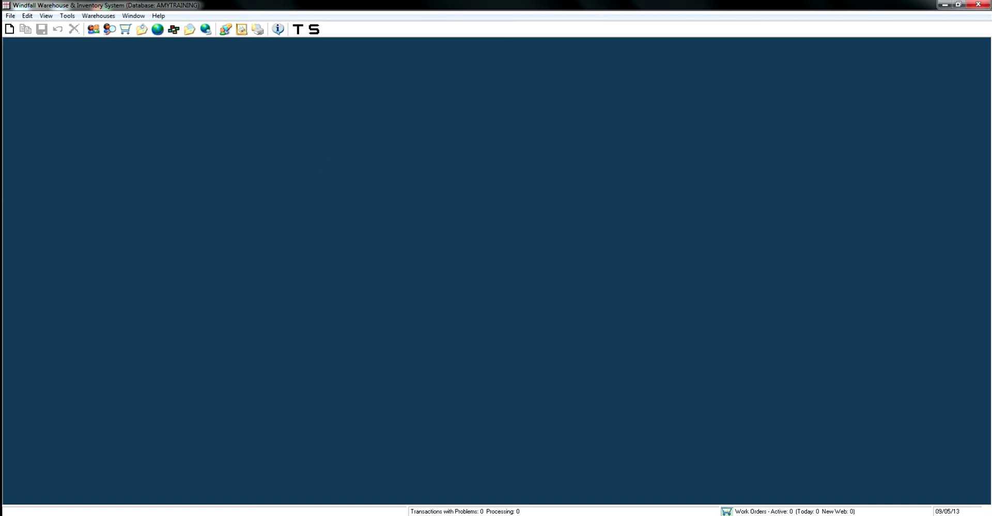